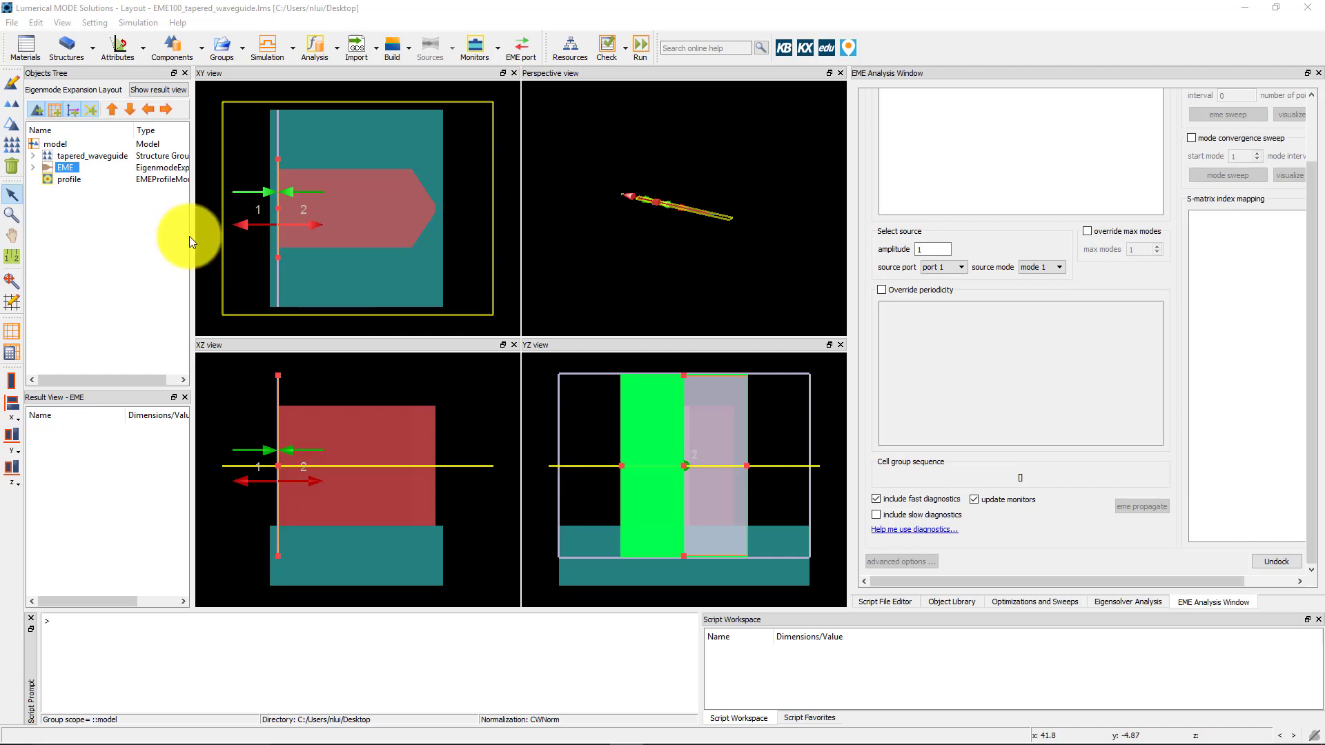
In the EME solver's EME setup, raise the number of cell groups from 1 to 3
left_click(11, 82)
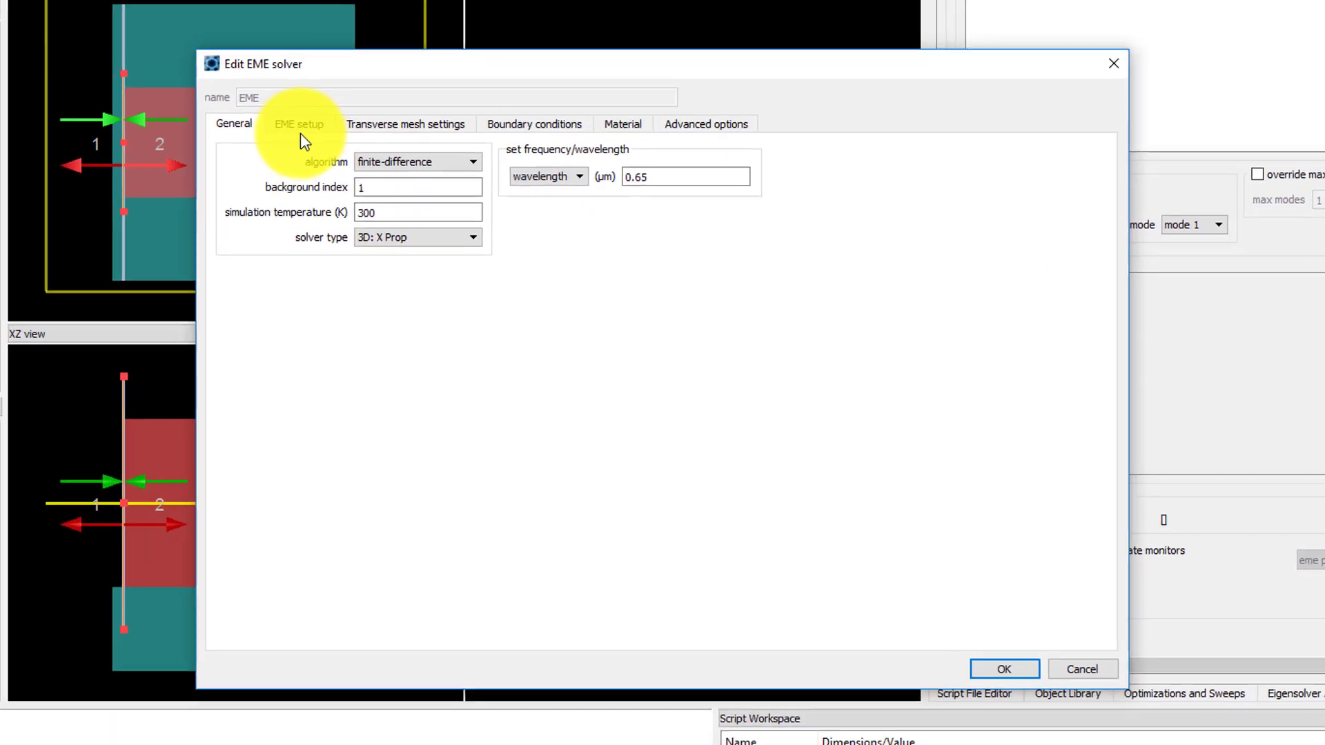
left_click(387, 184)
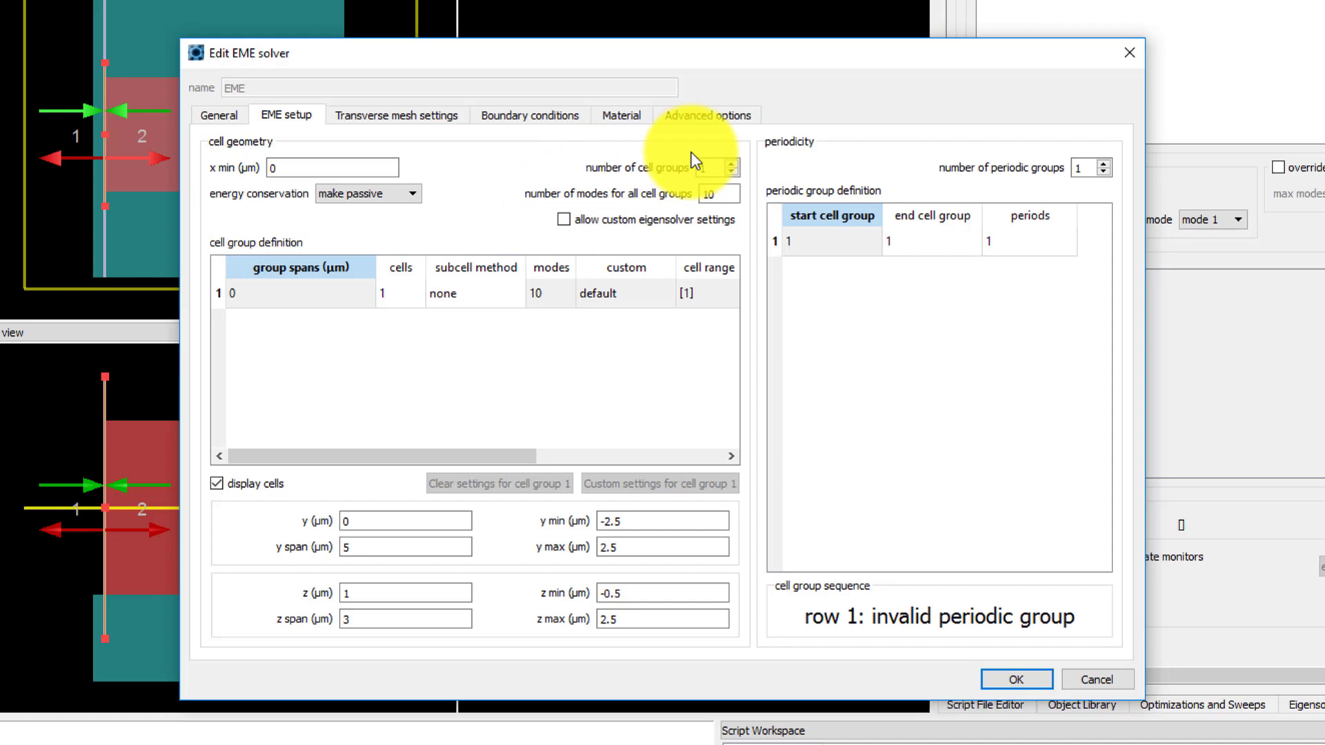
left_click(731, 163)
left_click(732, 162)
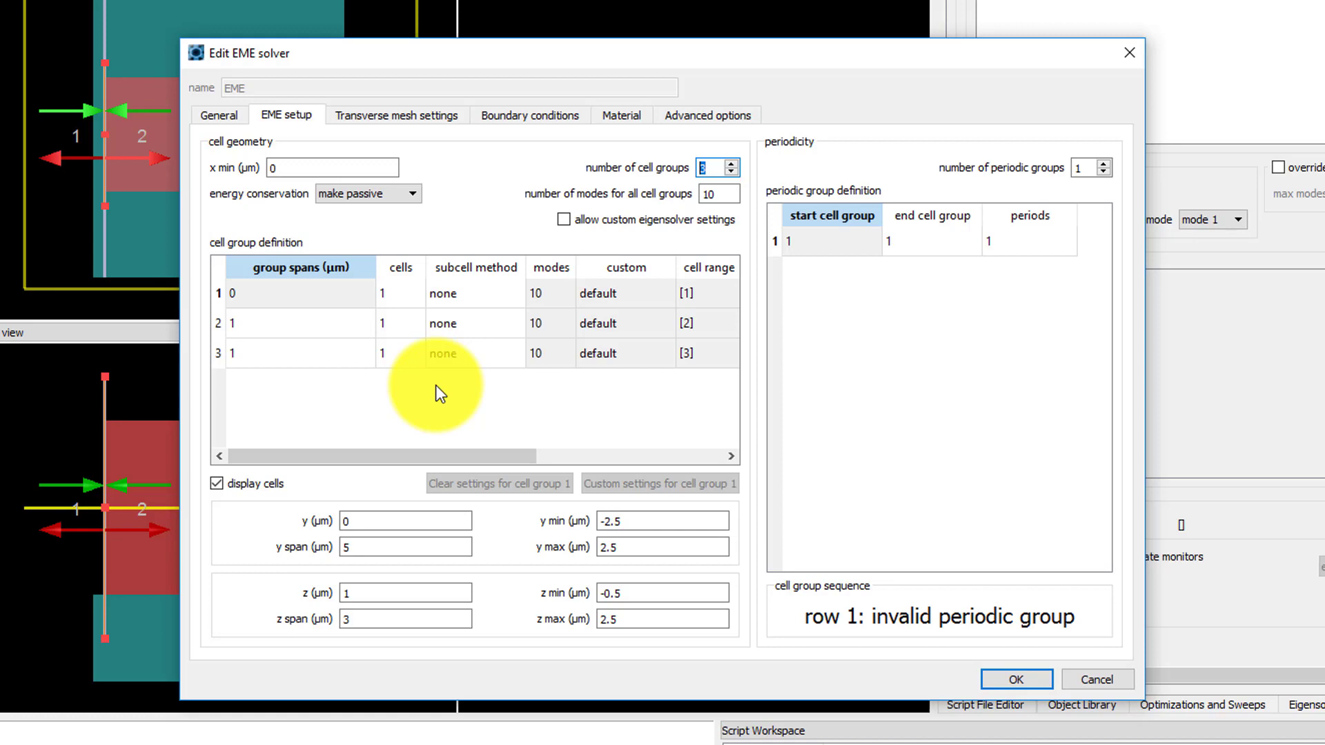
Enter cell group spans of 85, 15 and 4 µm, and give group 2 40 cells
double_click(291, 297)
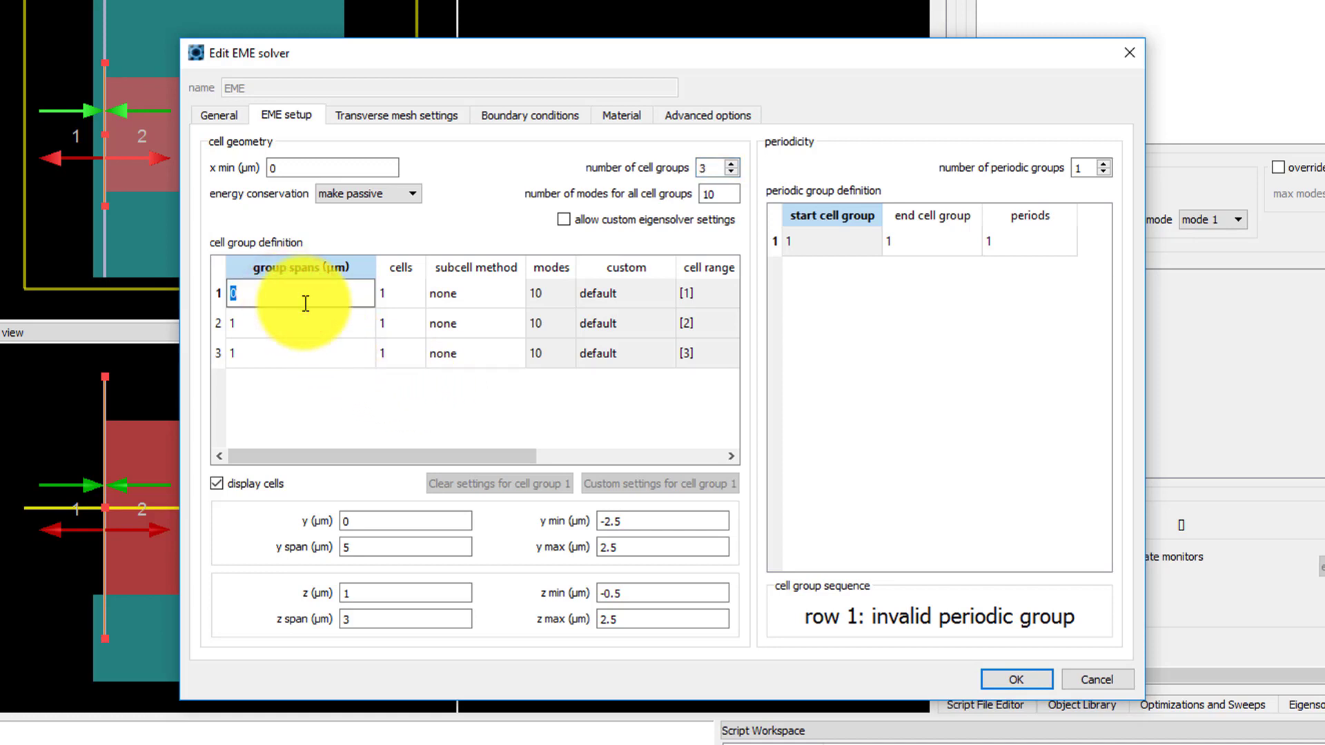
type("85")
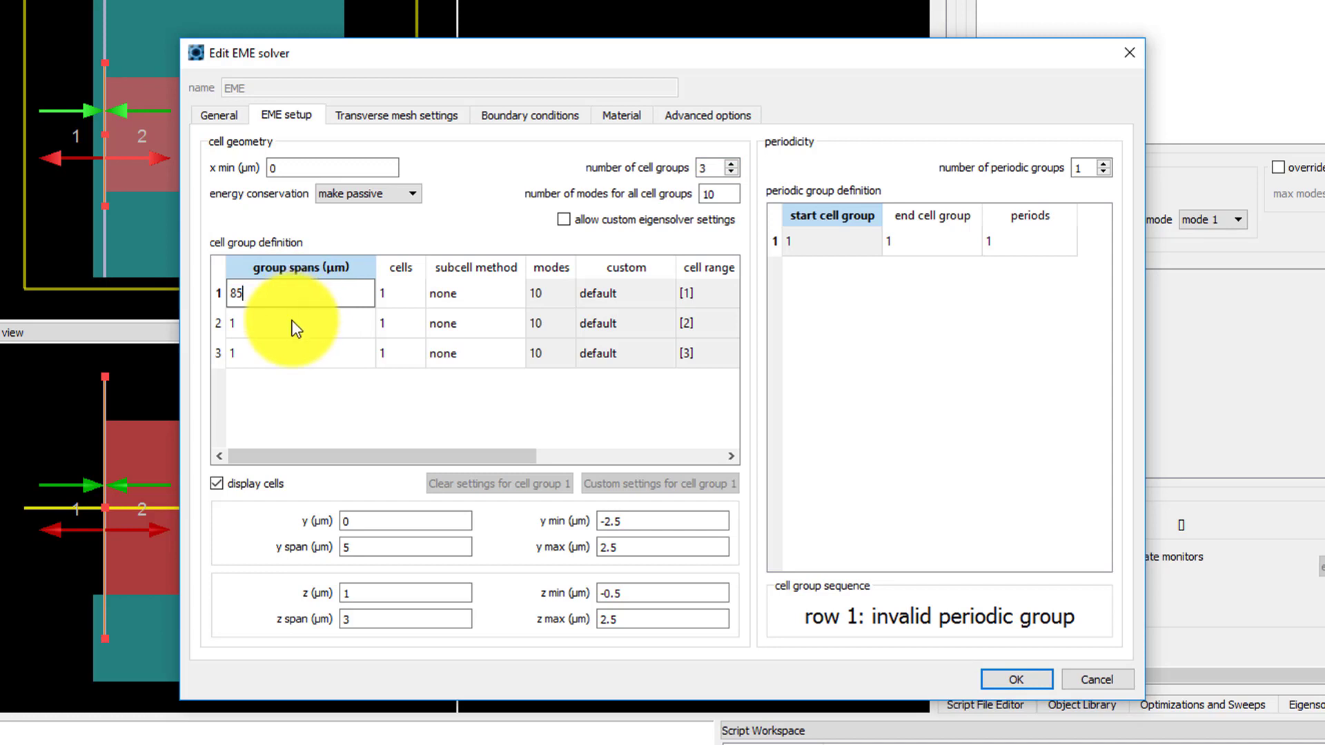
double_click(288, 322)
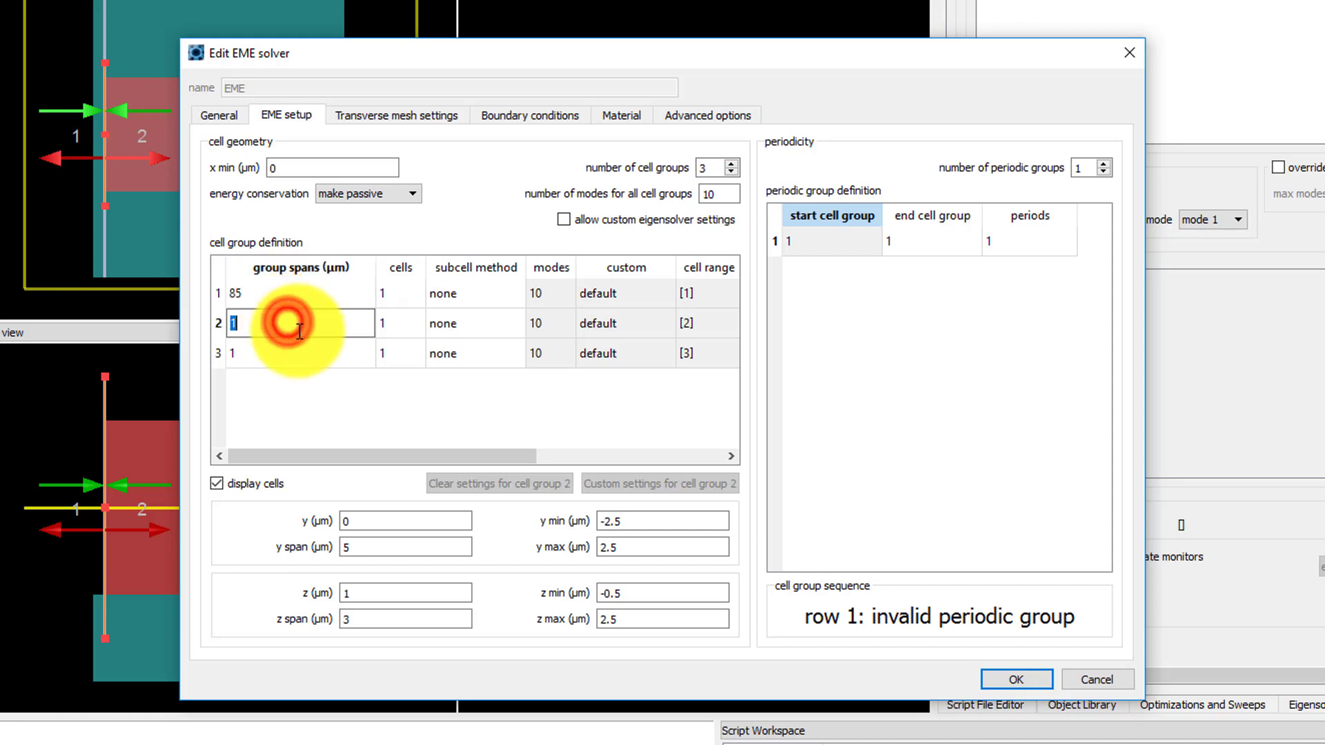
type("15")
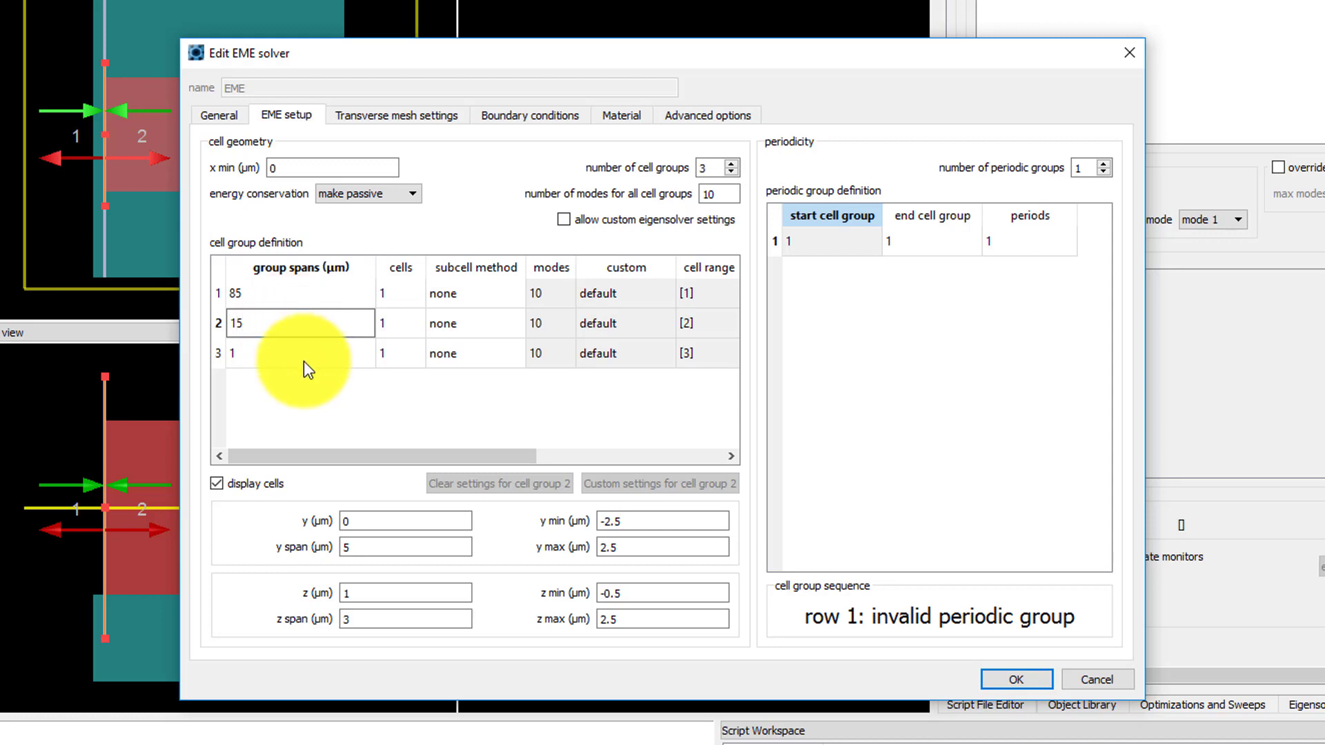
double_click(304, 361)
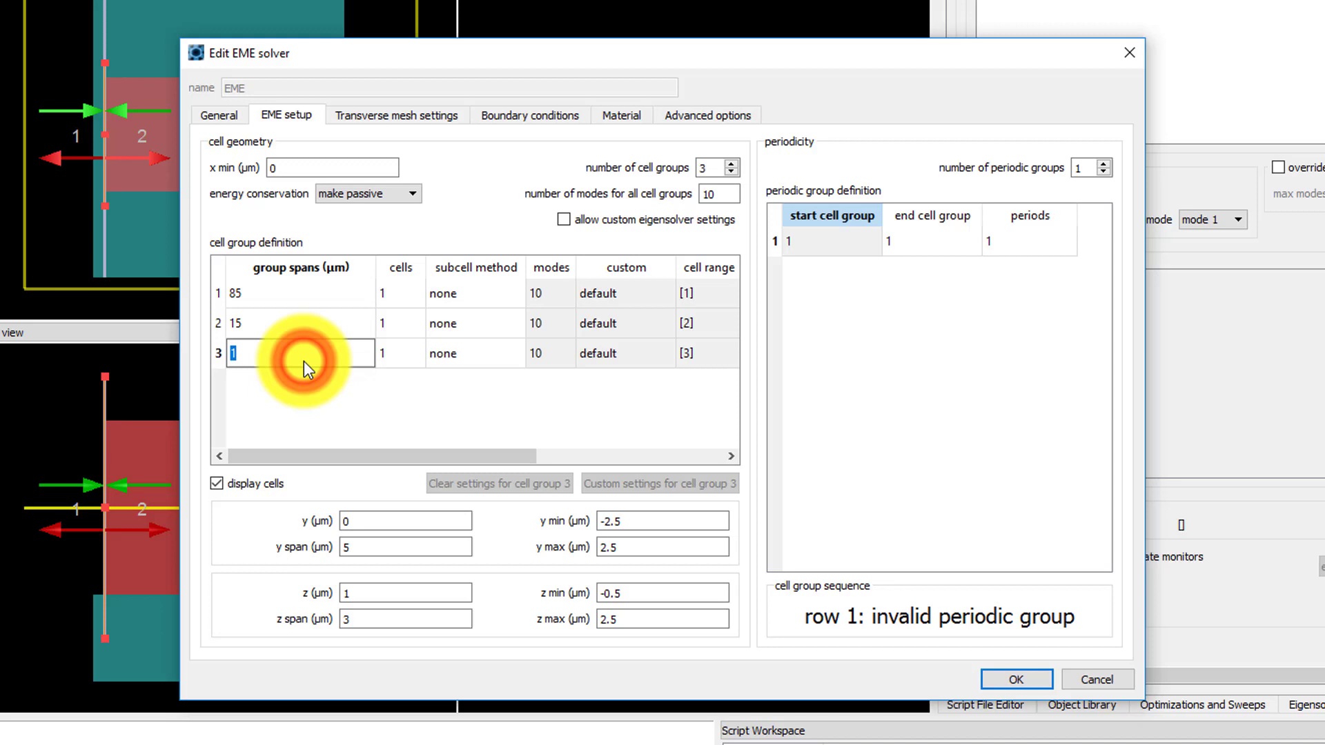
type("4")
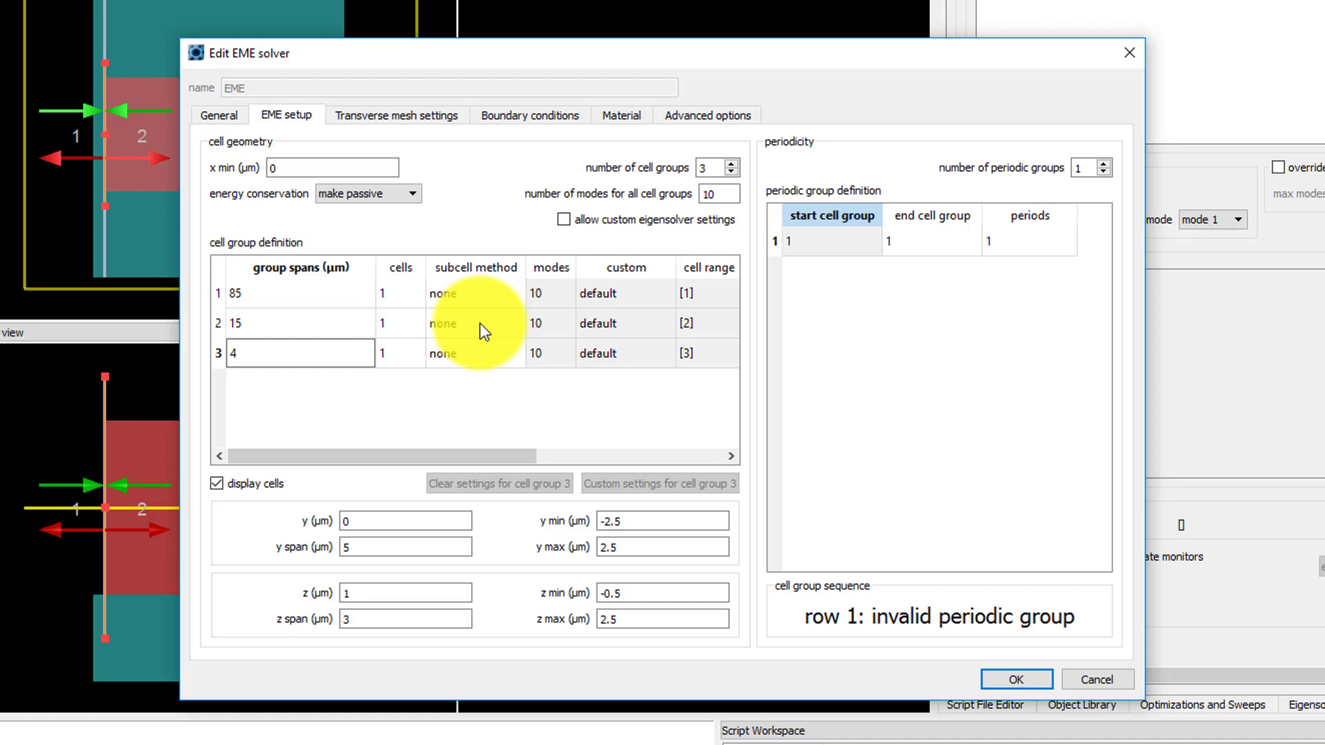
double_click(413, 327)
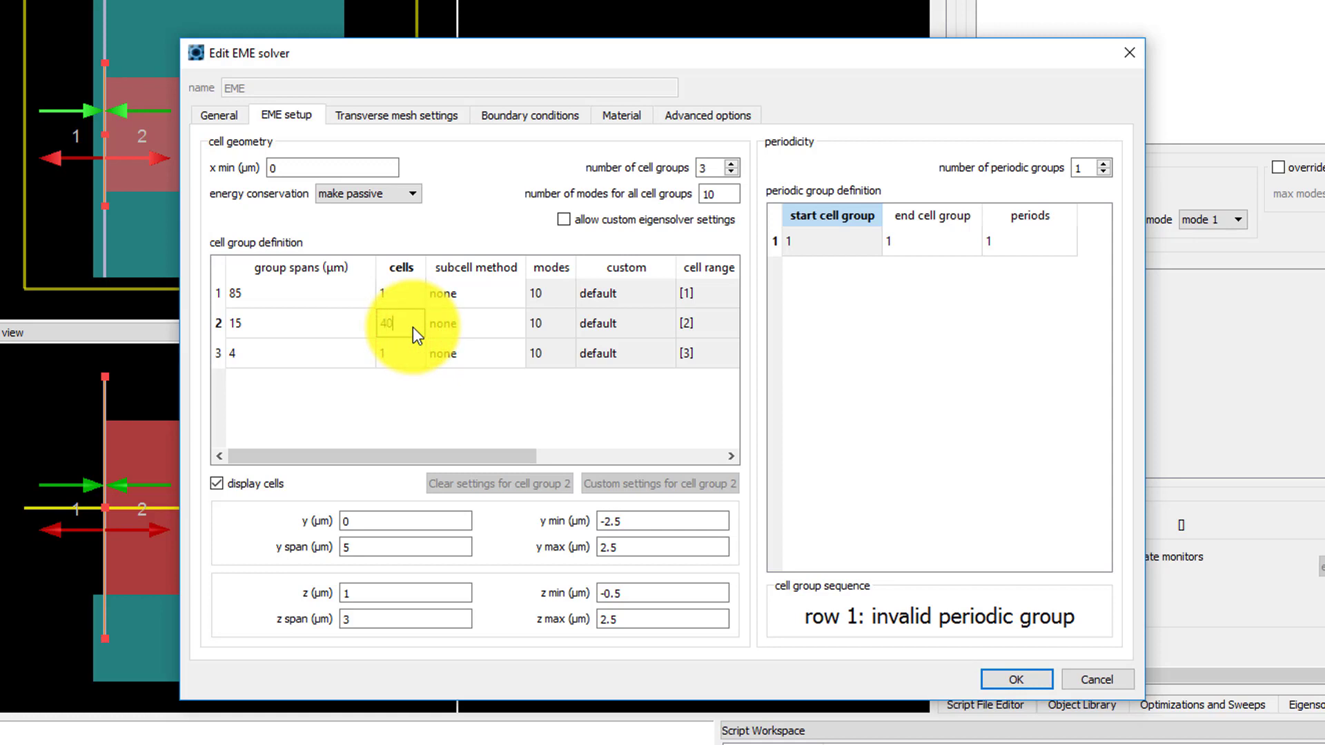
left_click(512, 323)
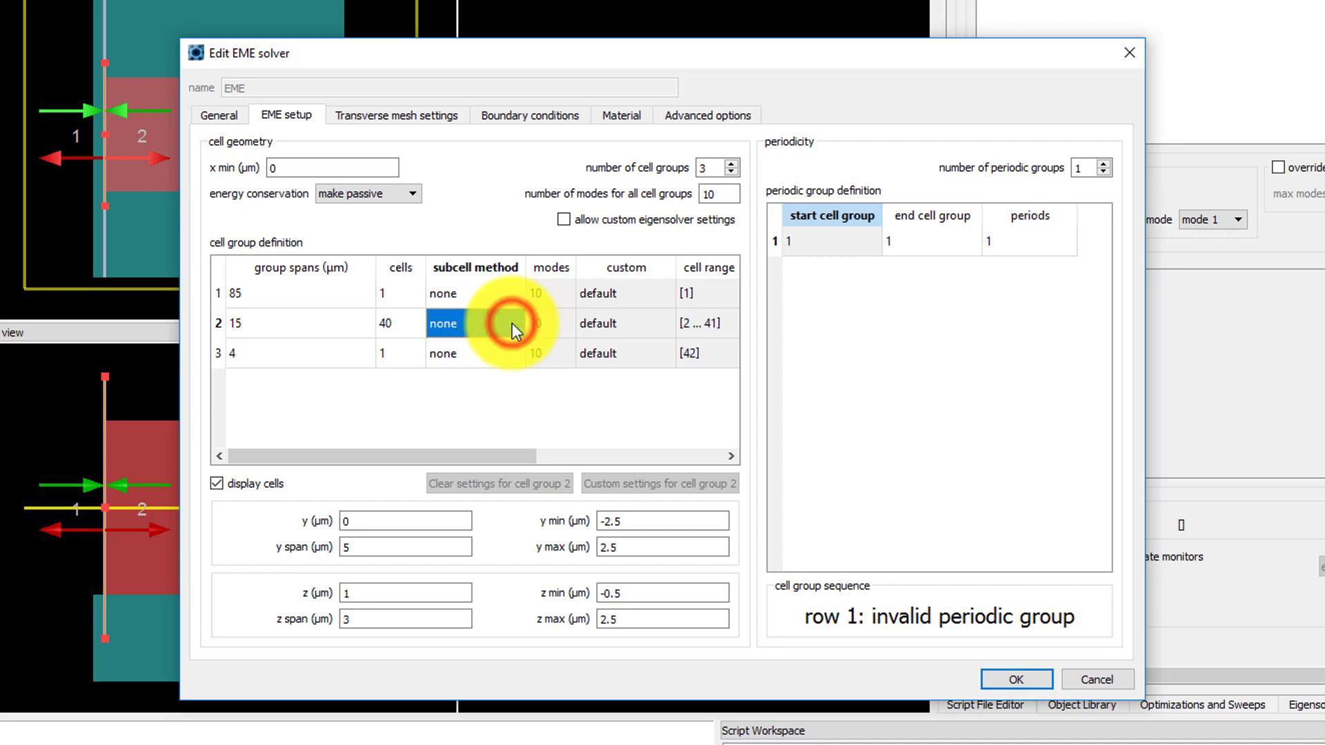
Set group 2's subcell method to CVCS and allow custom eigensolver settings
left_click(512, 323)
left_click(486, 360)
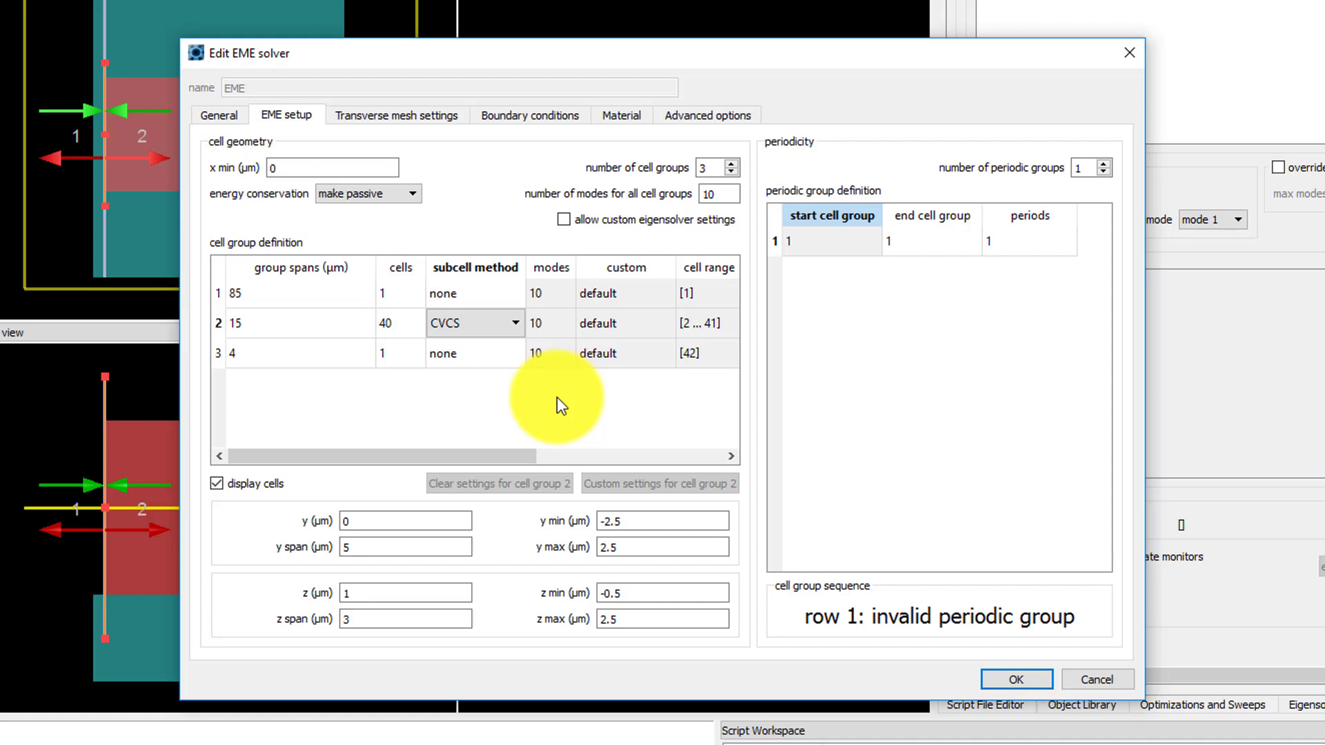
left_click(564, 220)
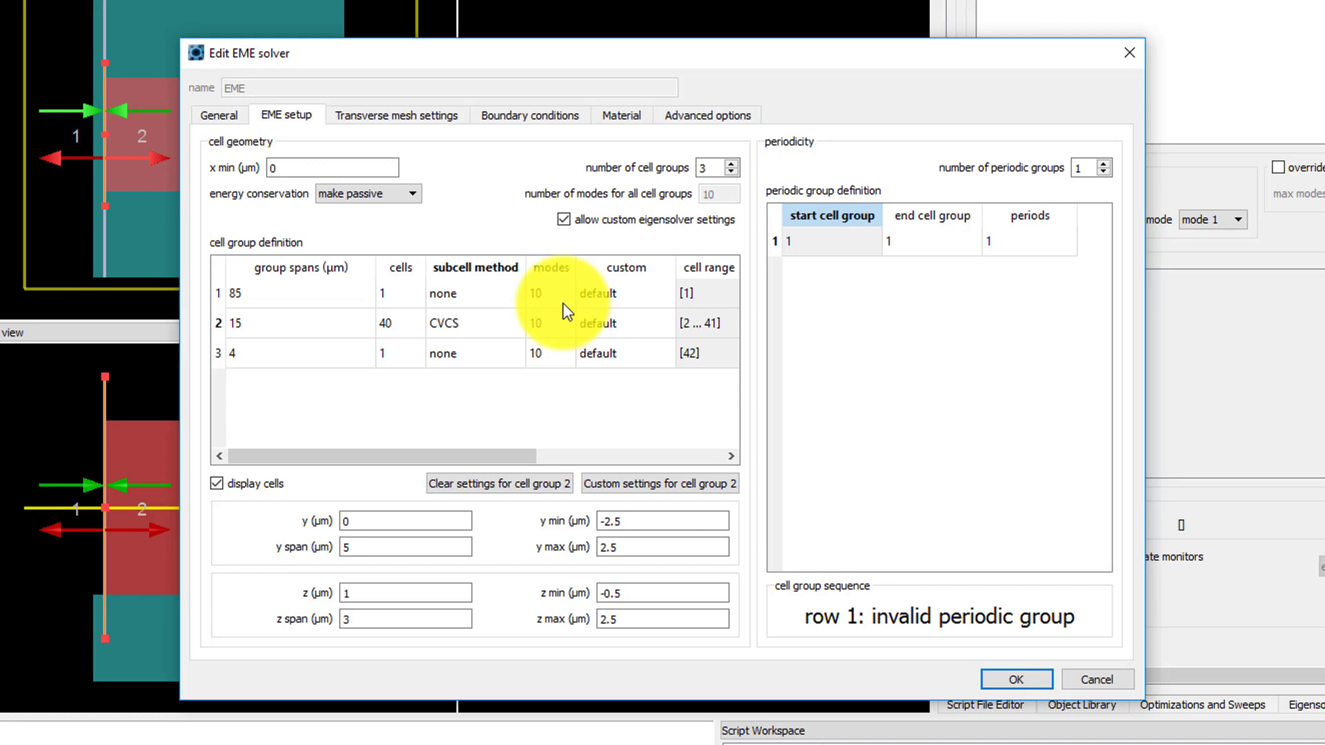
Set the number of modes for the three cell groups to 20, 20 and 100
double_click(563, 304)
type("20")
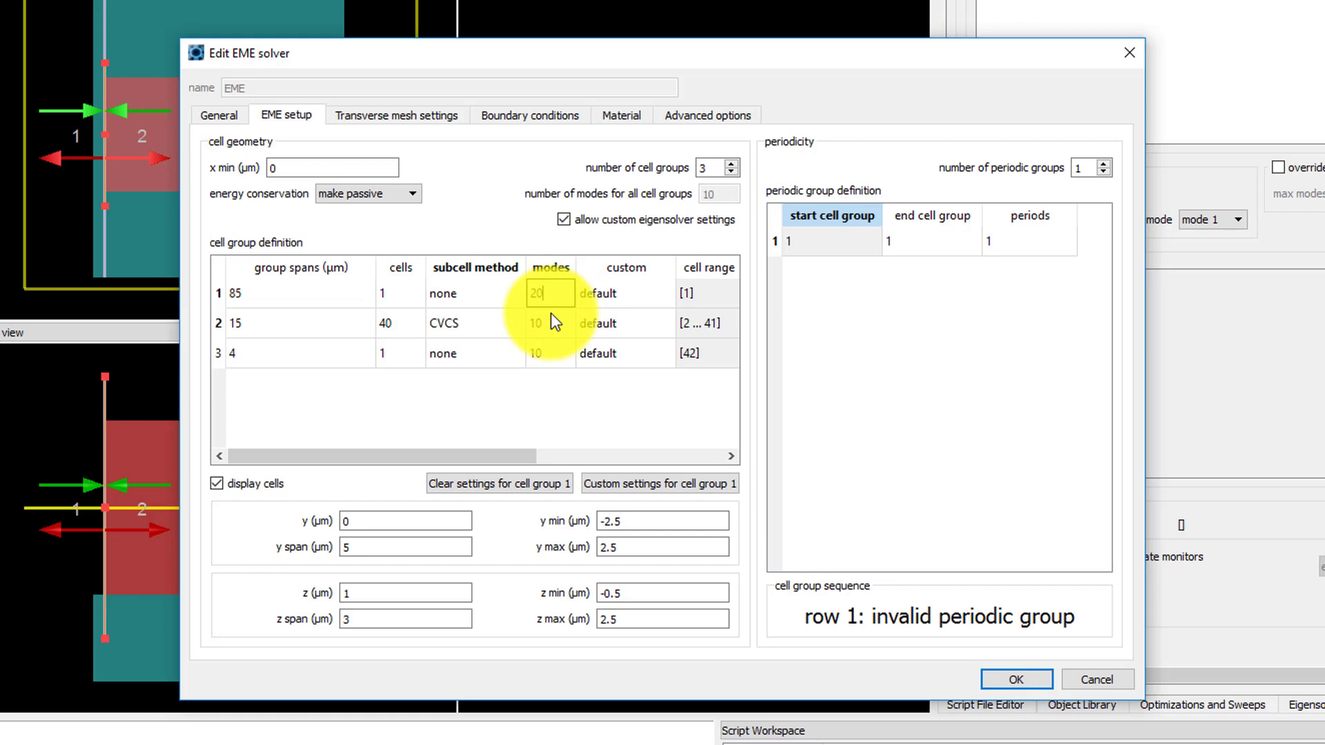
left_click(546, 323)
type("20")
left_click(546, 353)
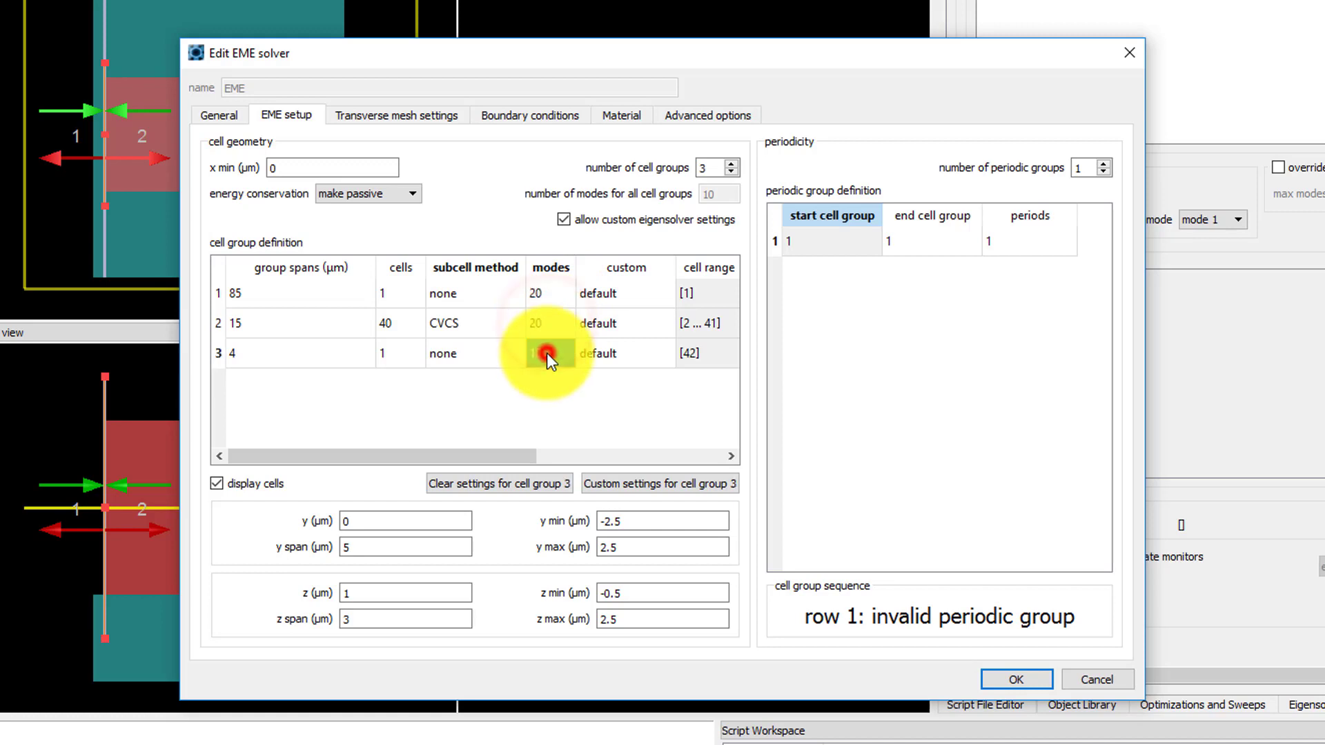
type("100")
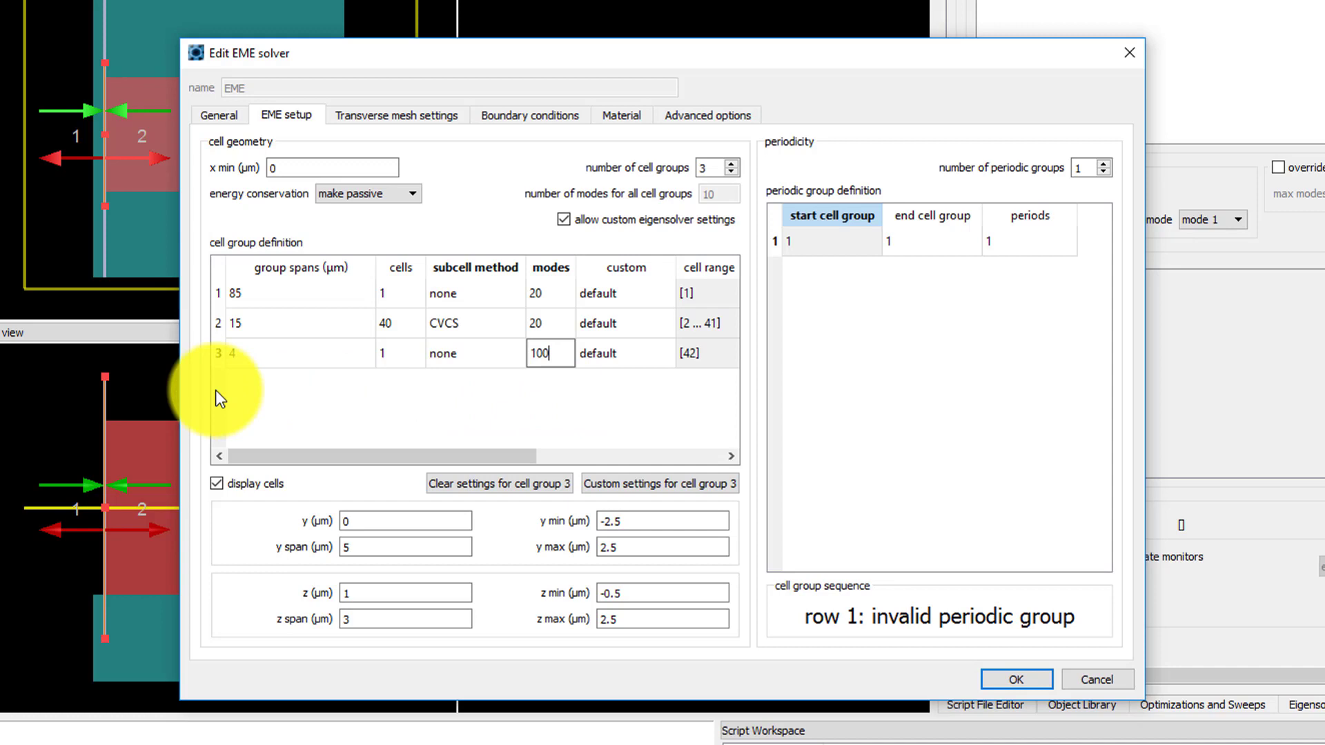
left_click(216, 353)
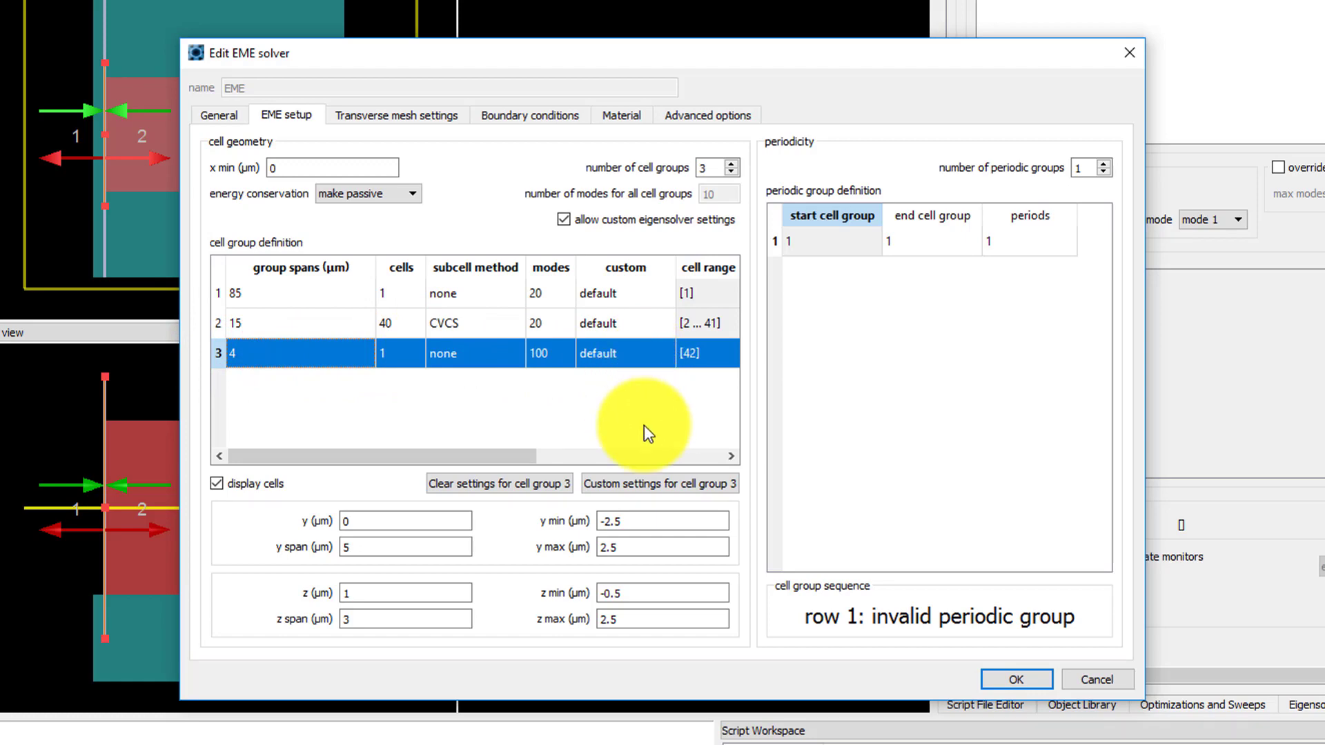
Calculate cell group 3's modes and step through the field profiles from mode 1 upward
left_click(699, 483)
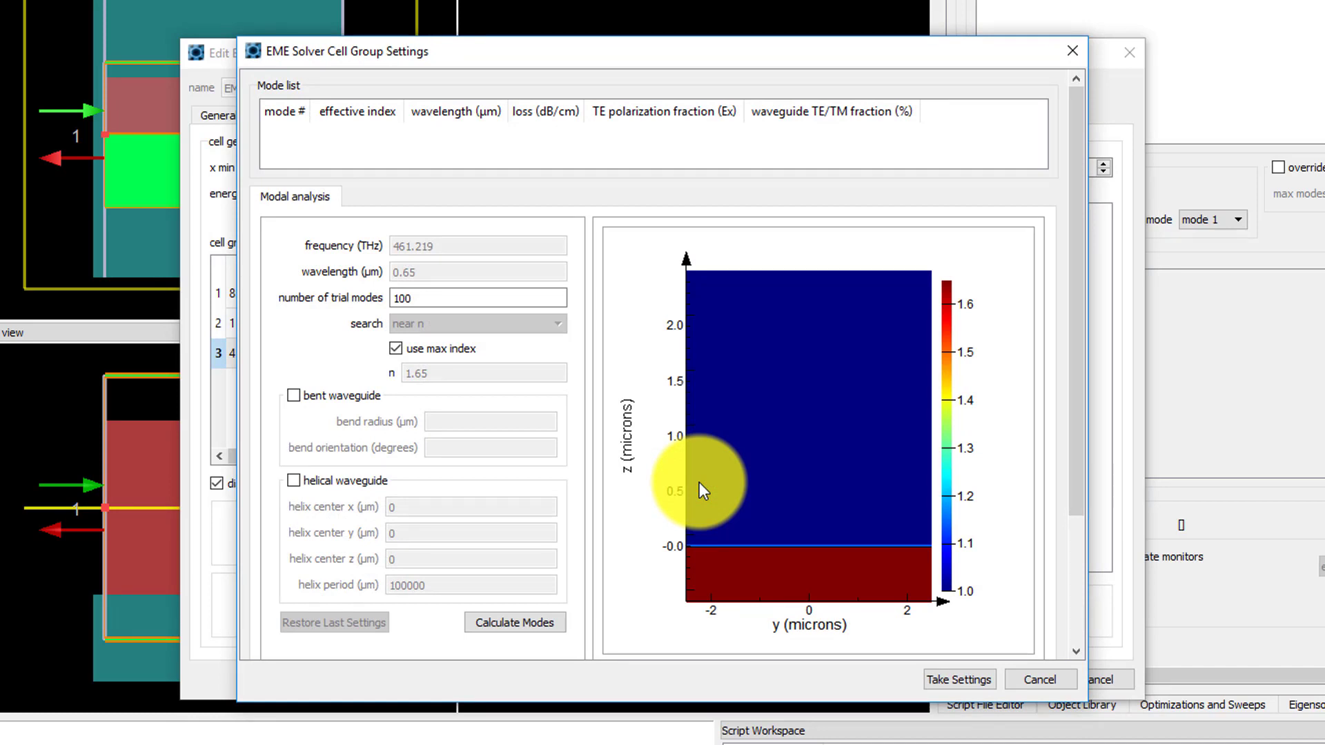
left_click(552, 630)
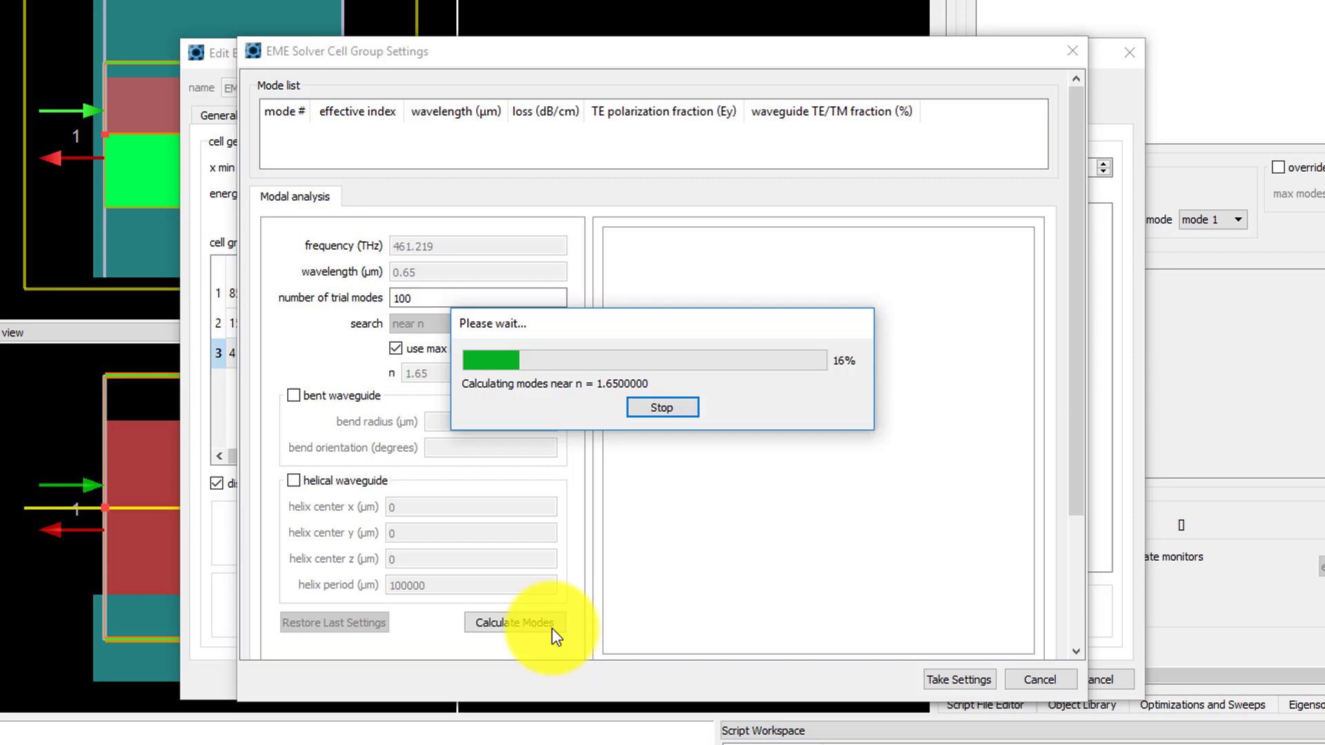
left_click(623, 134)
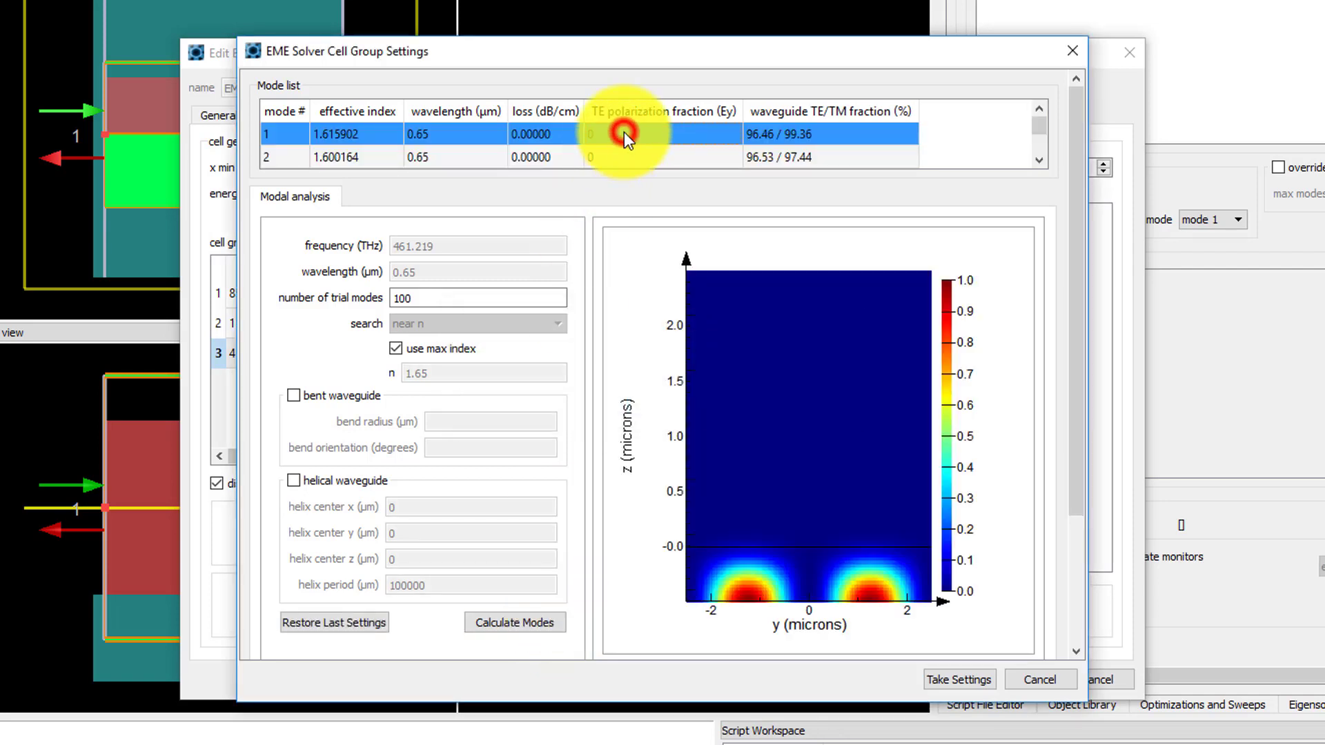
key("Down")
key("Down")
key("Down")
key("Down")
key("Down")
key("Down")
key("Down")
key("Down")
key("Down")
key("Down")
key("Down")
key("Down")
key("Down")
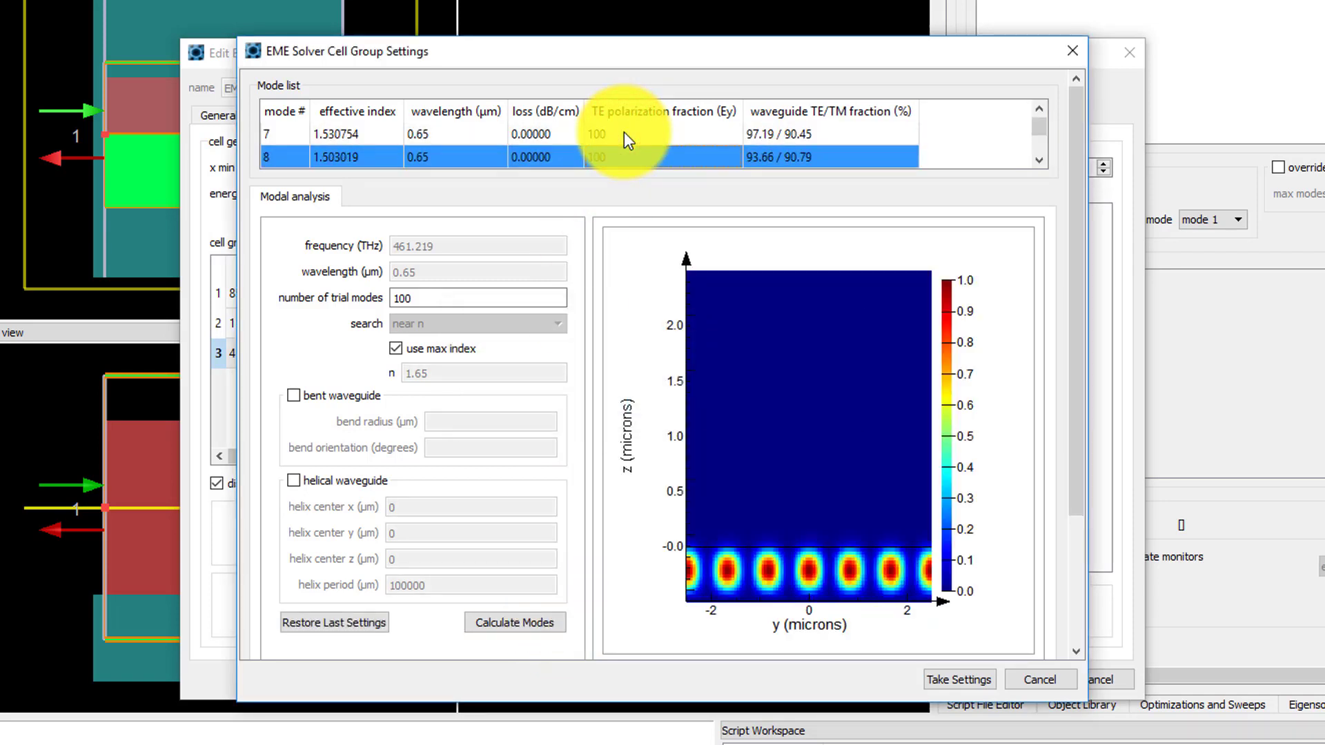
key("Down")
key("Down")
key("Down")
key("Down")
key("Down")
key("Down")
key("Down")
key("Down")
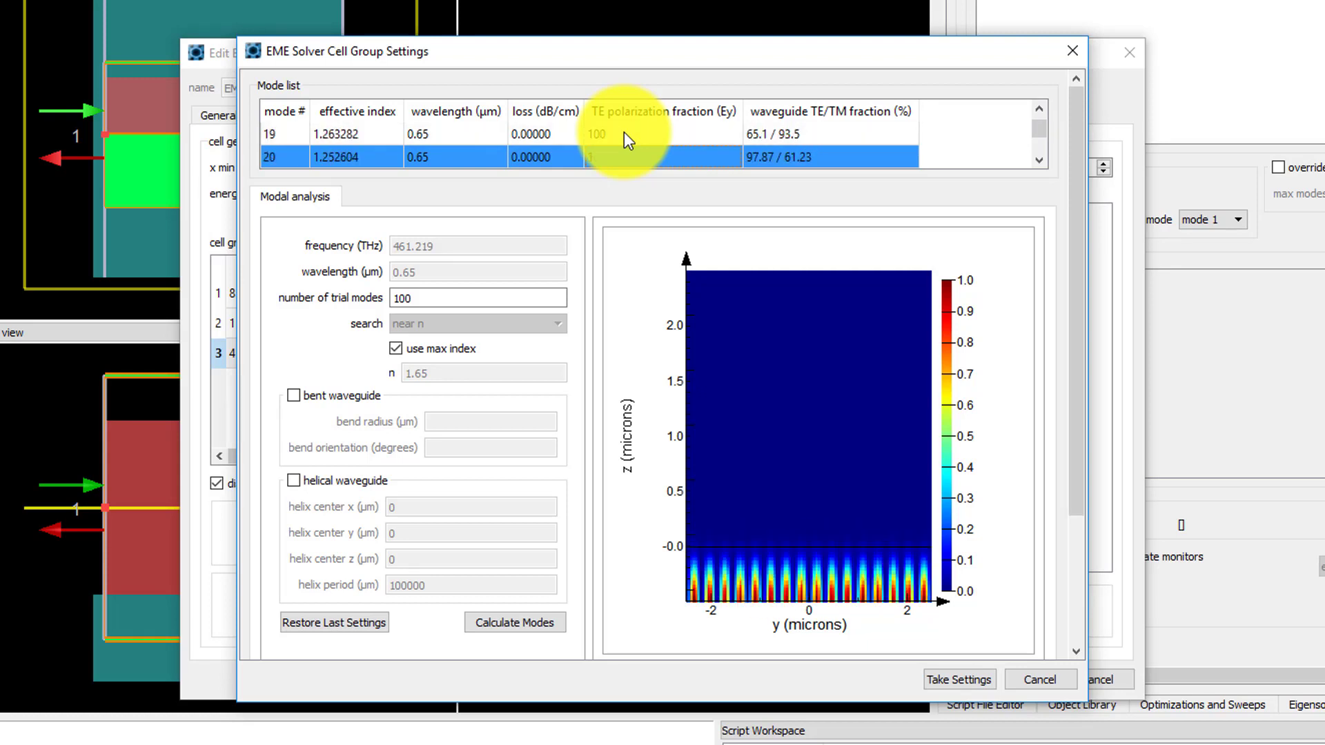
key("Down")
key("Down")
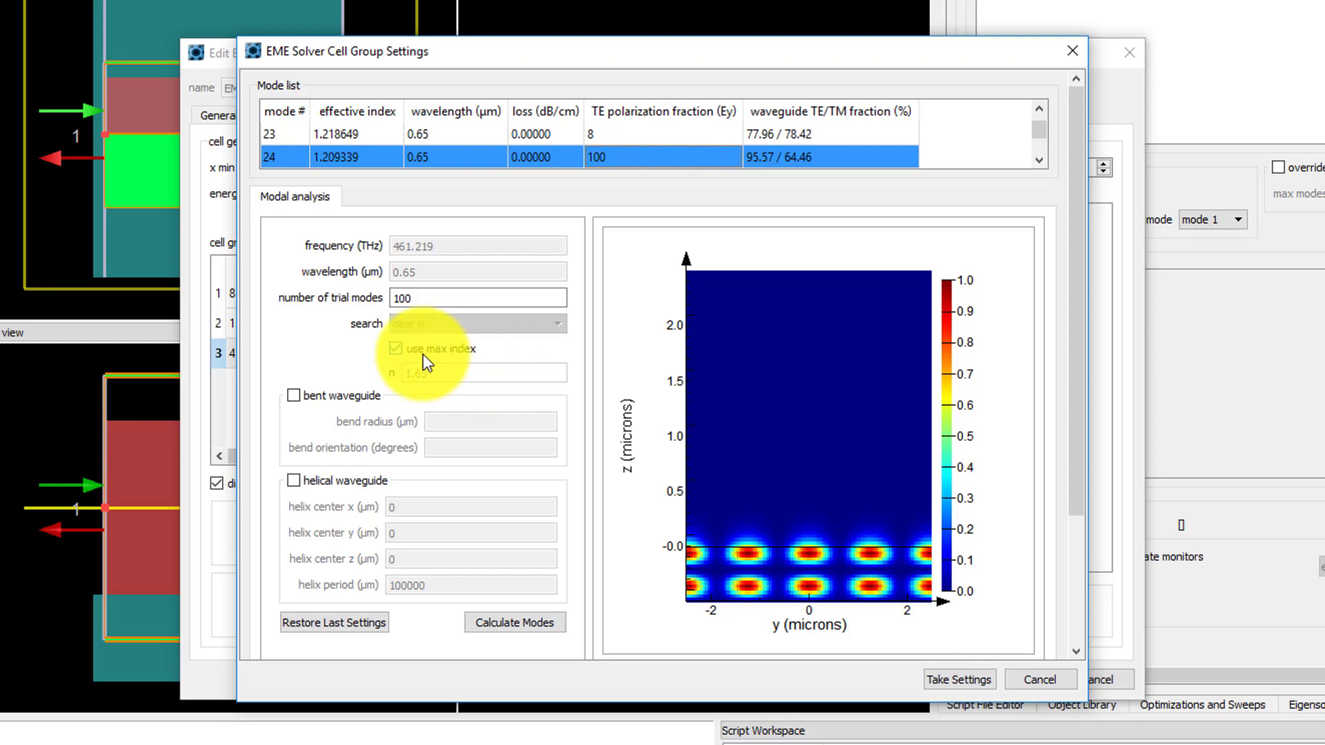
Disable use max index, set n to 1, and recalculate group 3's modes
left_click(396, 350)
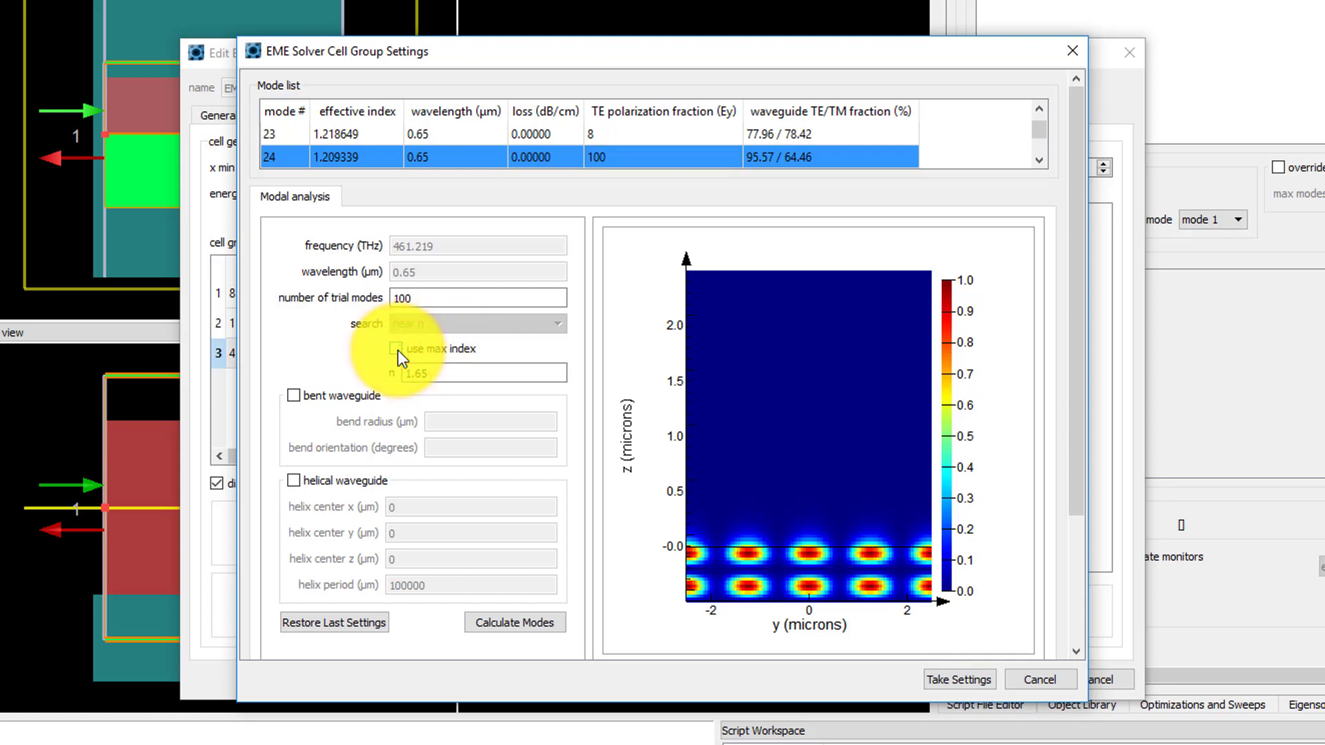
left_click_drag(547, 374, 354, 375)
type("1")
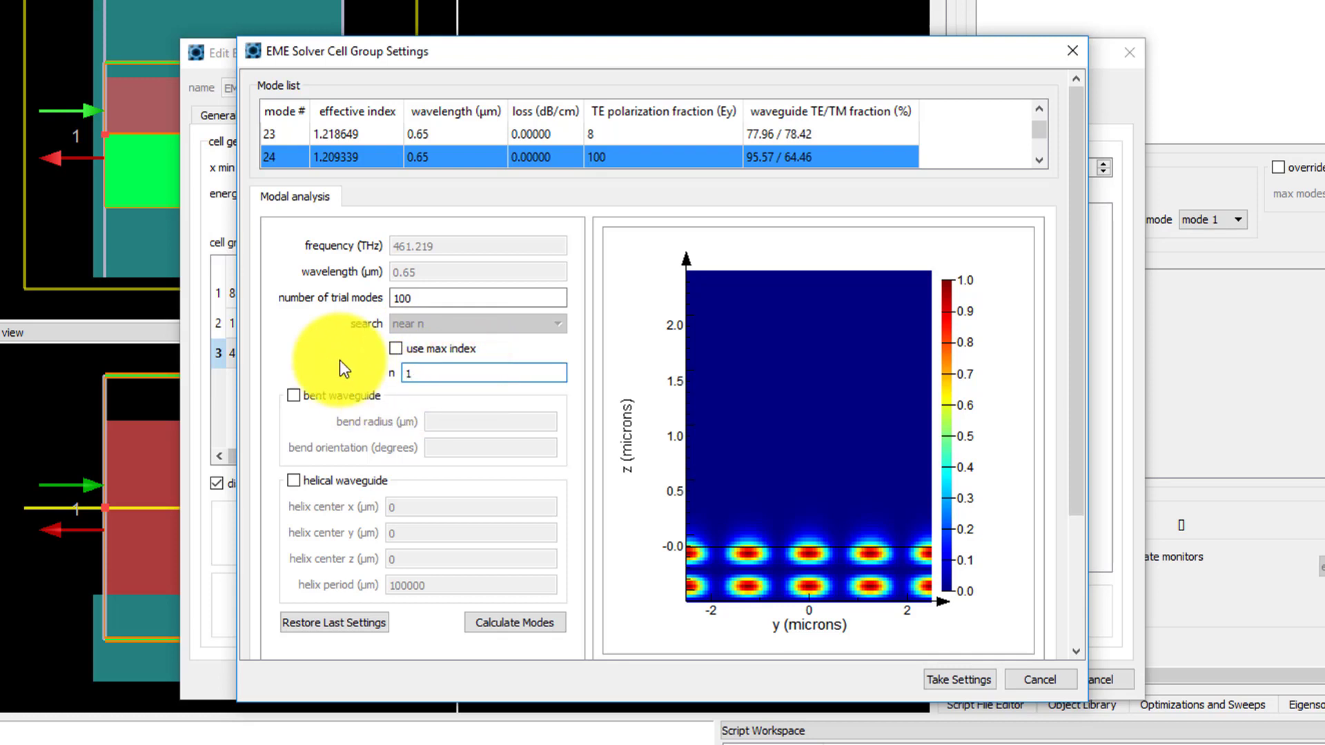
left_click(532, 628)
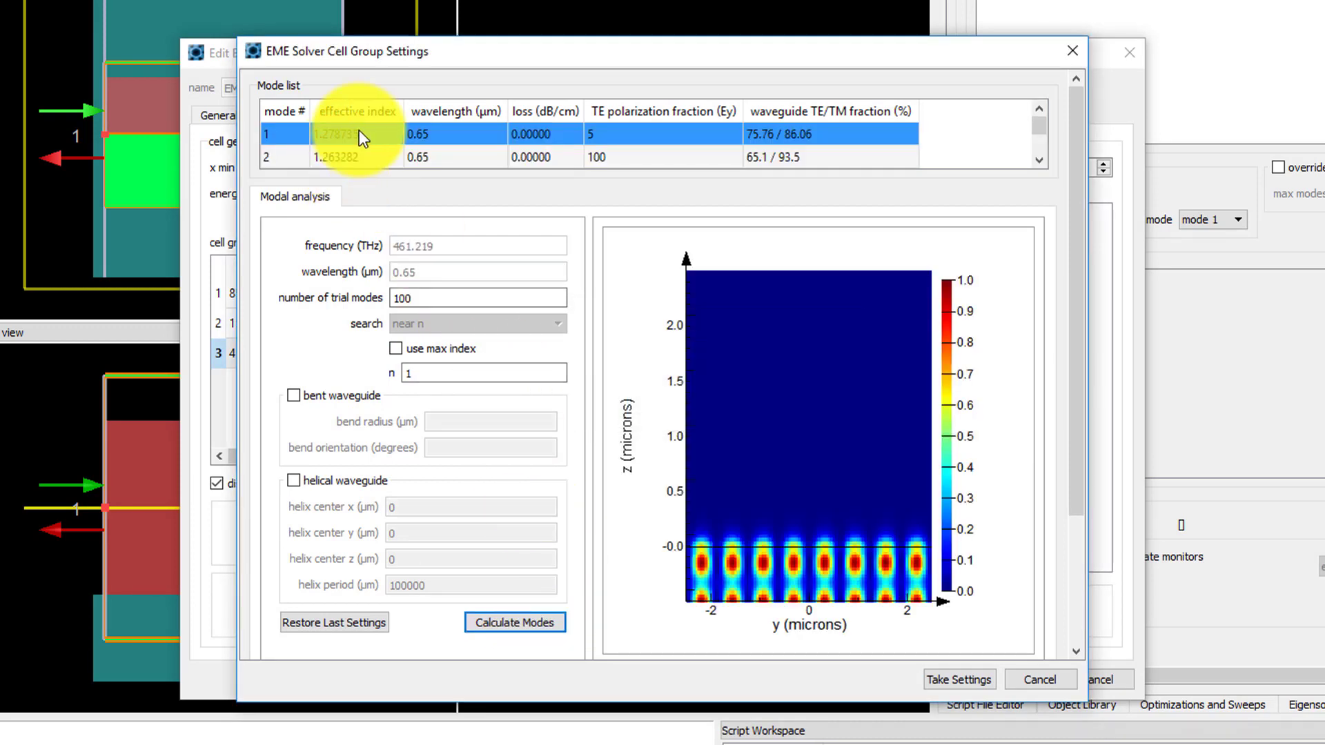
Review the recalculated field profiles for modes 20 through 24
left_click(1042, 145)
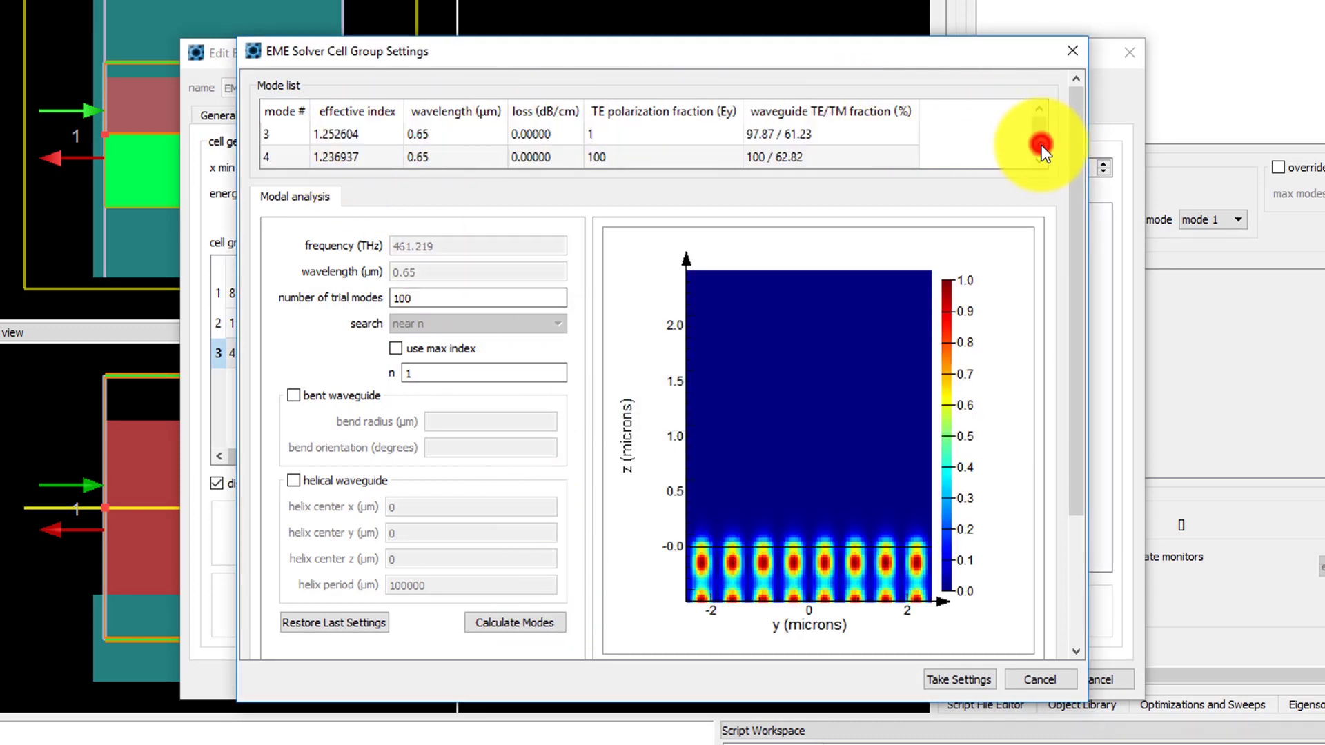
left_click(333, 155)
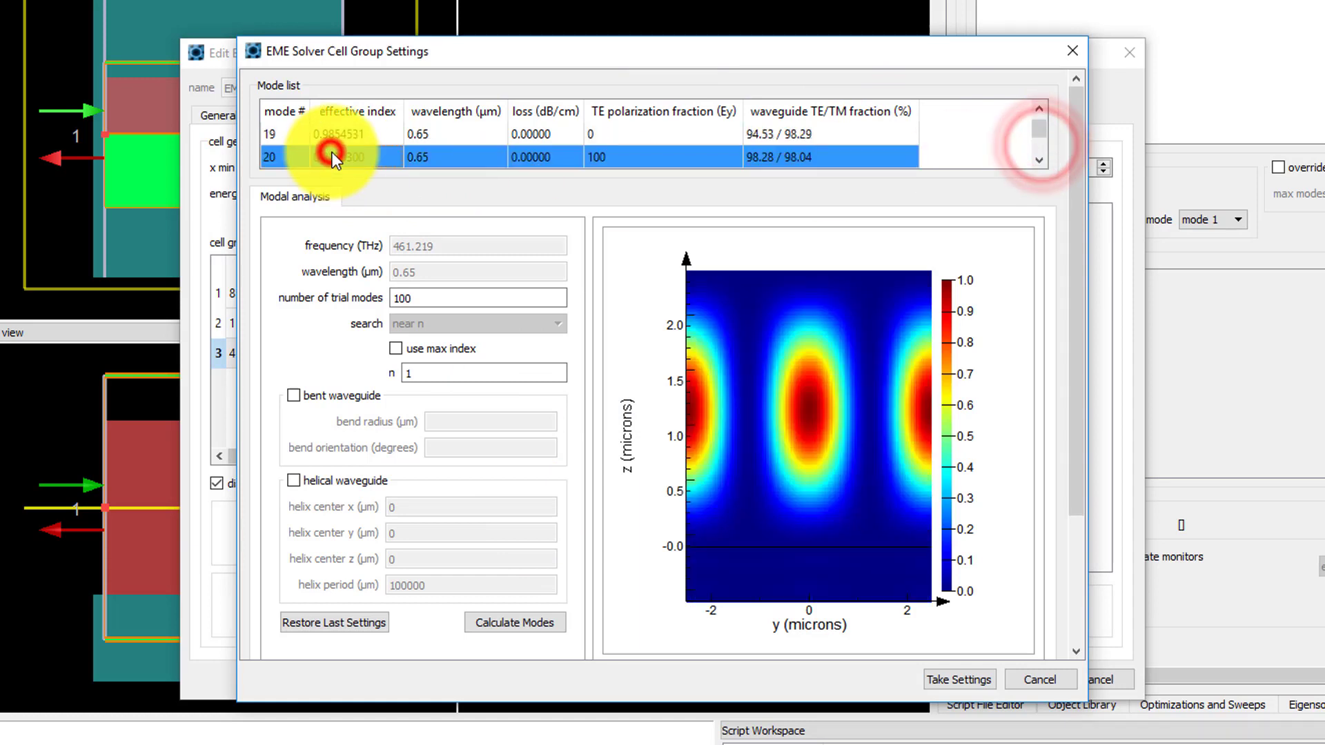
key("Down")
key("Down")
key("Down")
key("Down")
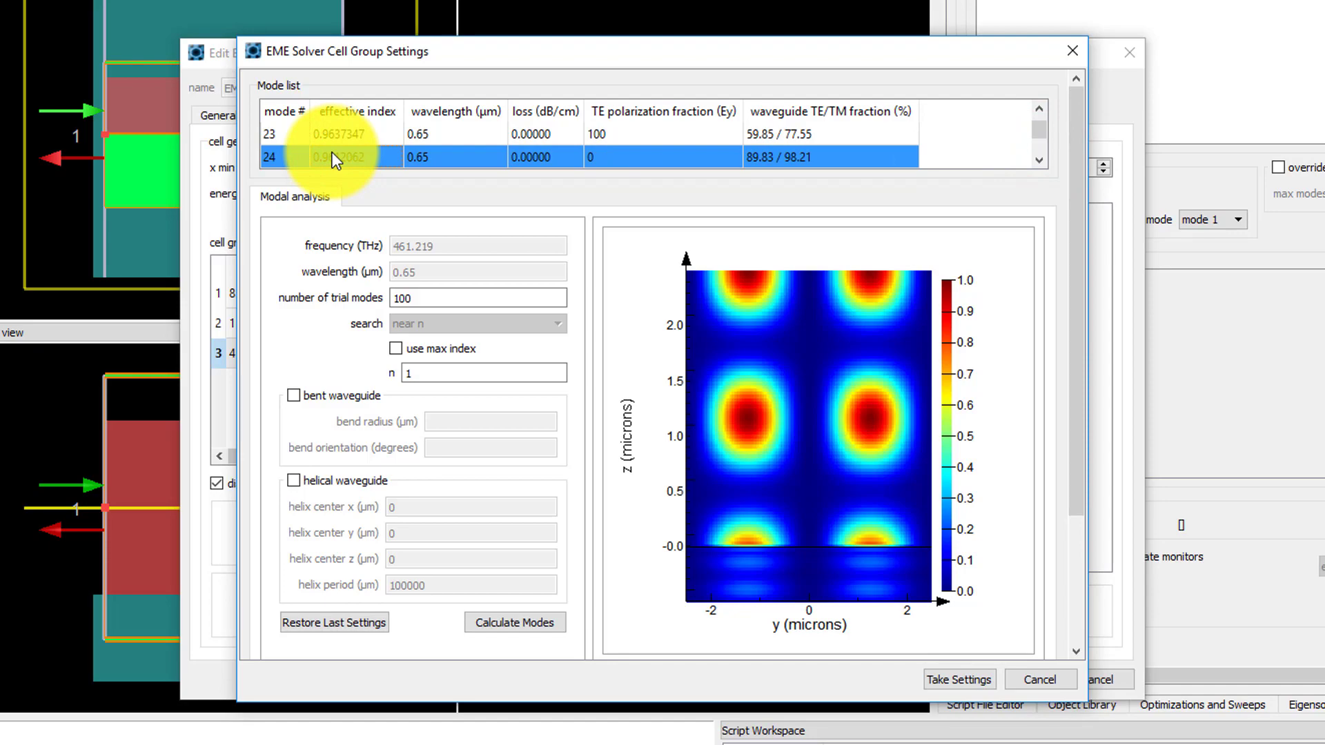
Keep group 3's mode settings, close the solver, and zoom the field plot onto the taper
left_click(965, 677)
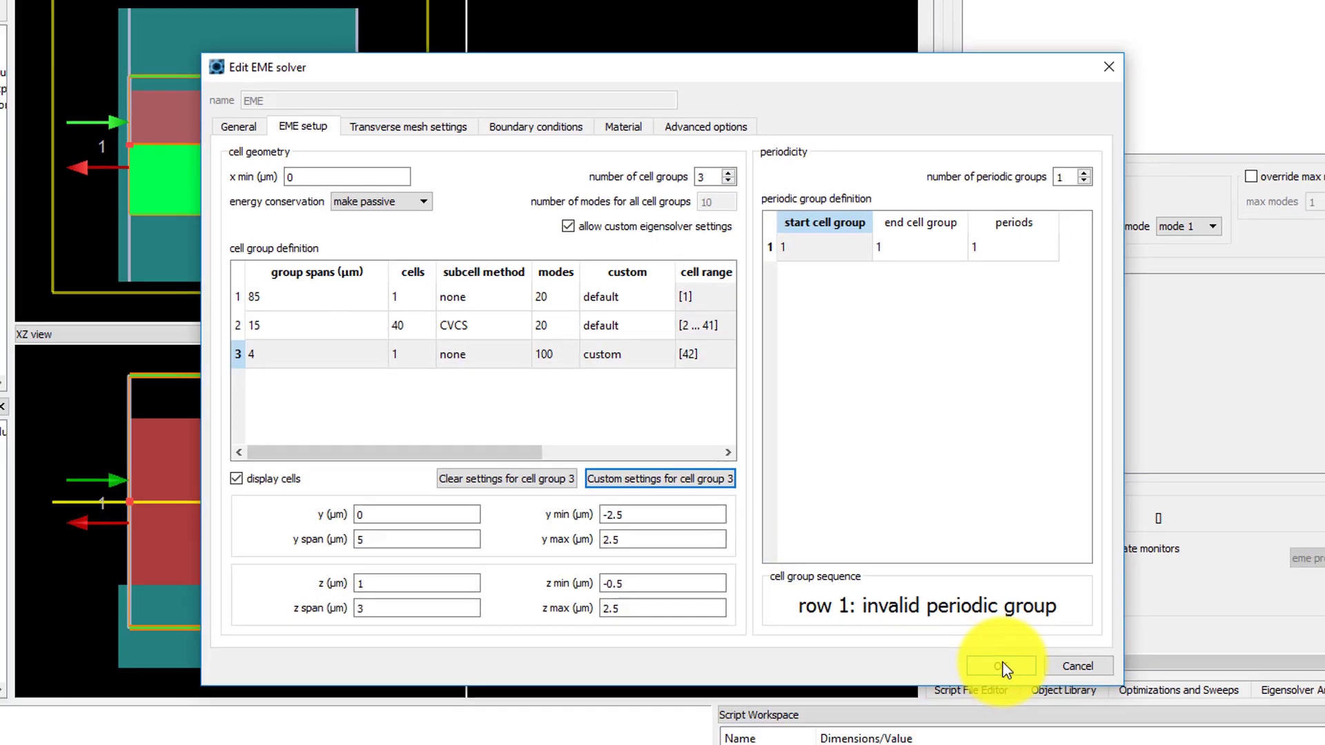
left_click(1014, 679)
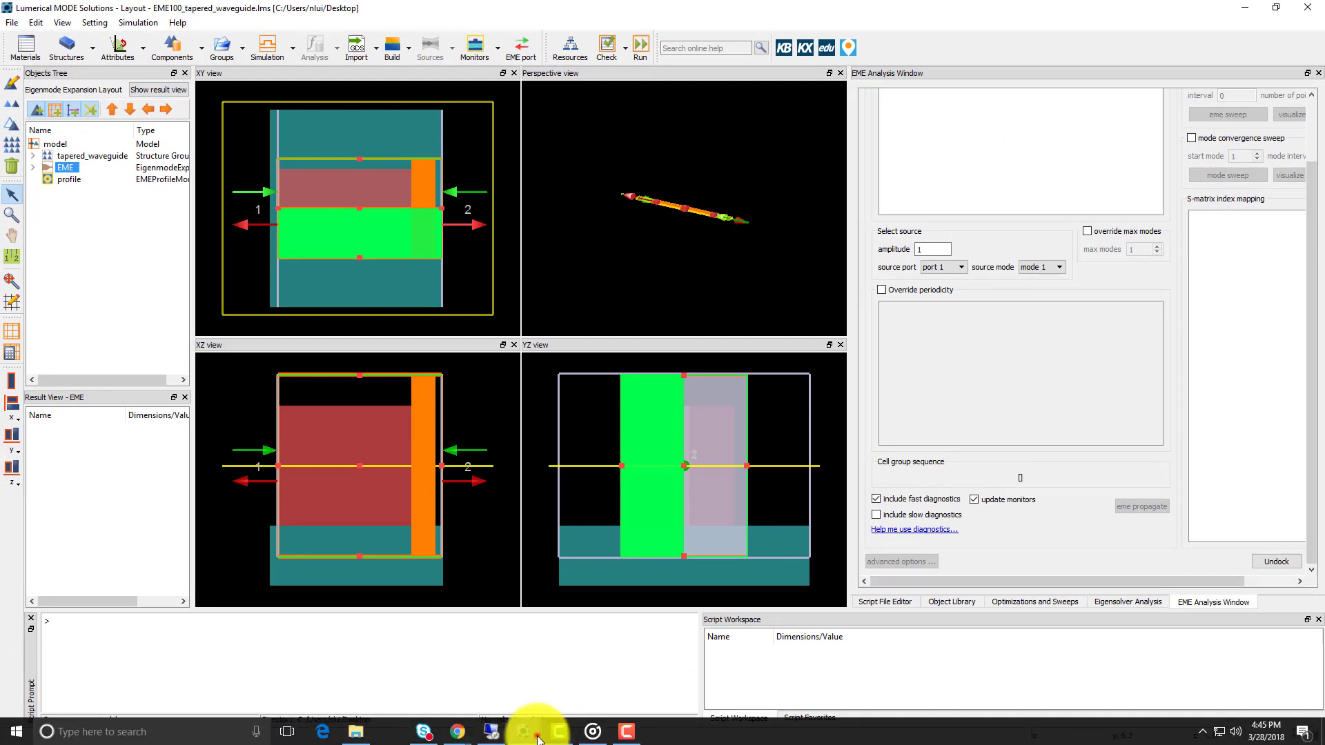
mouse_move(559, 735)
left_click(591, 686)
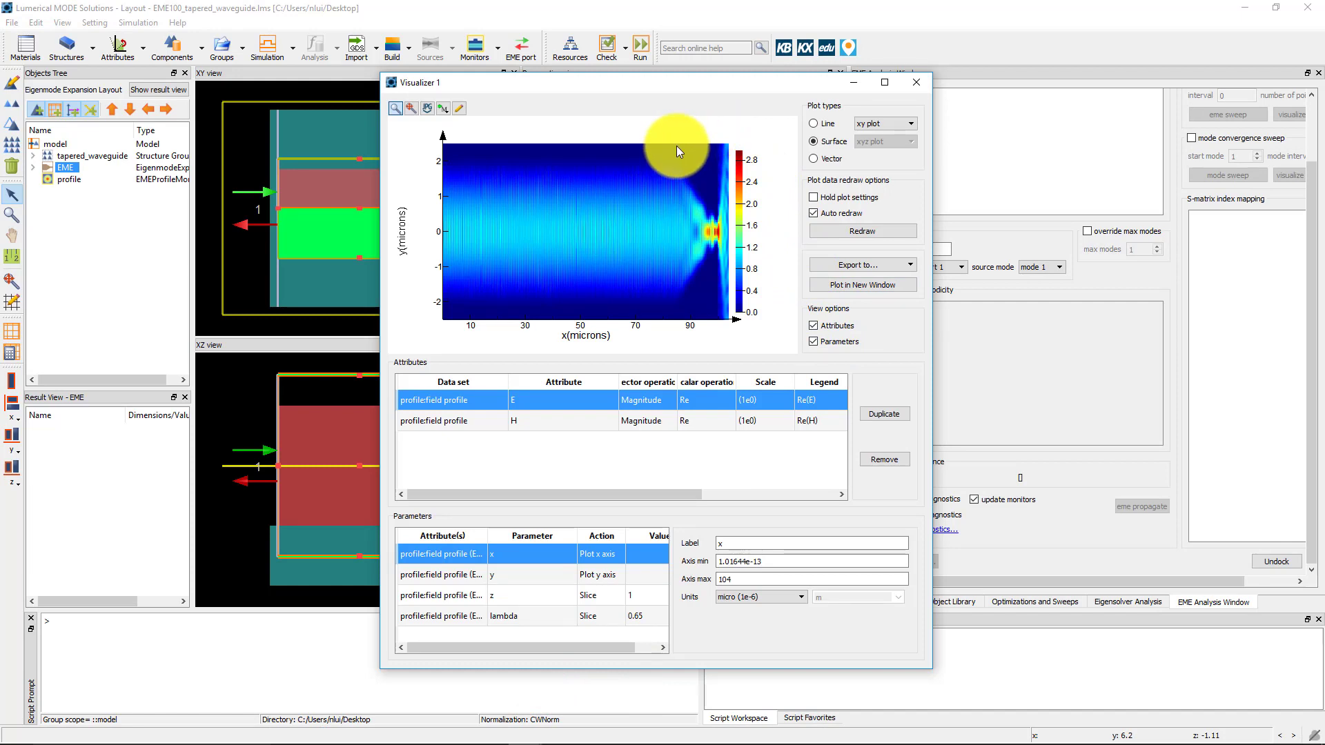
left_click_drag(677, 146, 732, 321)
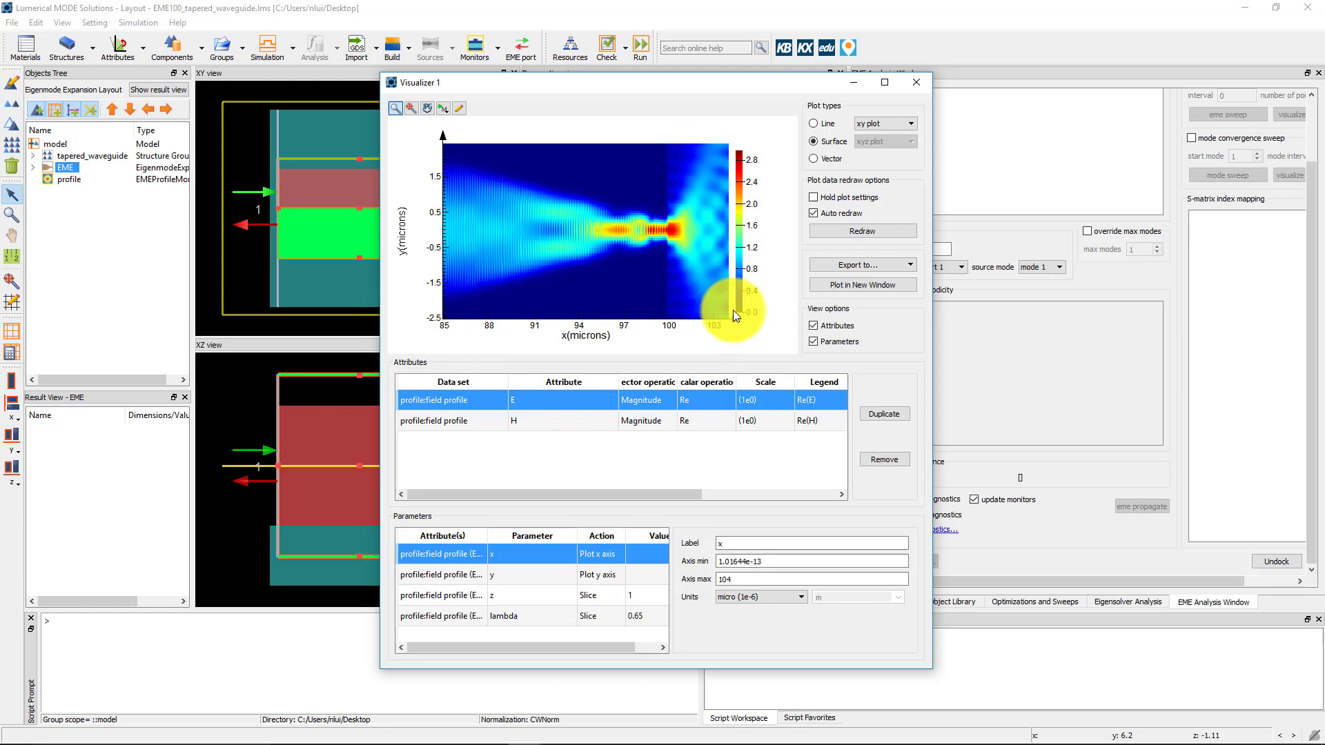